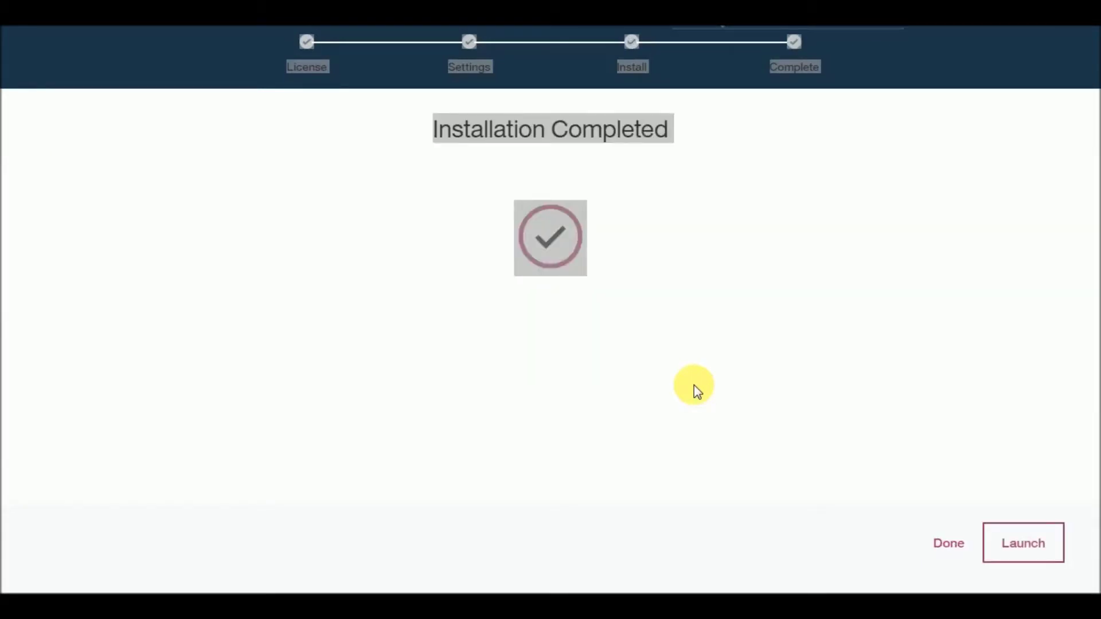
Step: Launch IBM SPSS Statistics from the Installation Completed page of the installer
left_click(1023, 561)
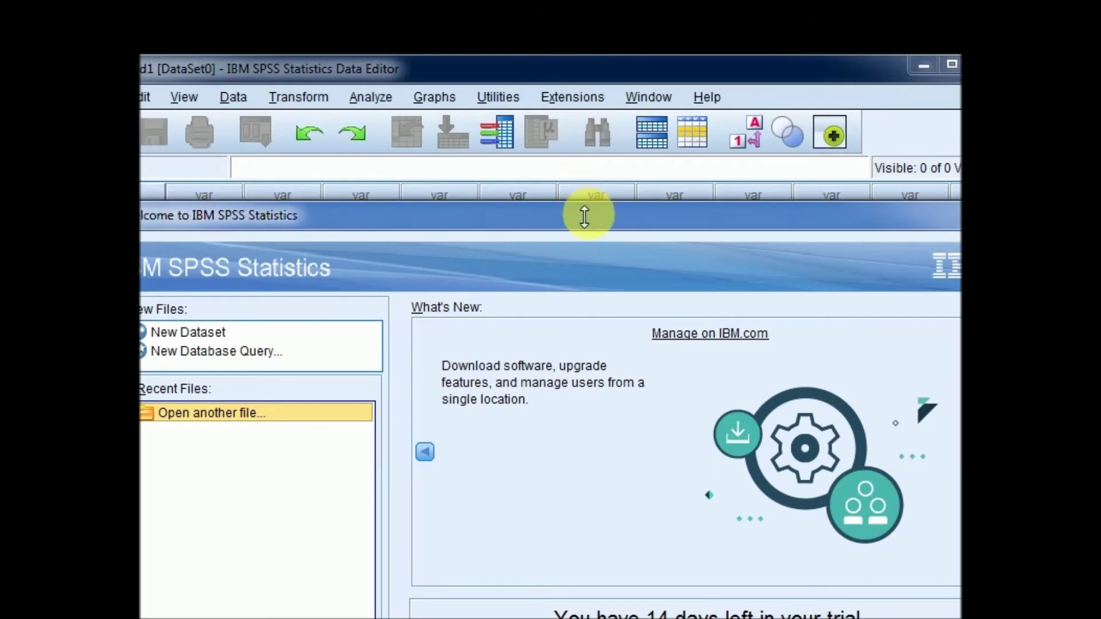
Step: Choose New Dataset on the Welcome dialog, revealing the Viewer log about the 14-day expiry
mouse_move(567, 214)
left_mouse_down()
mouse_move(960, 354)
mouse_move(830, 339)
left_mouse_up()
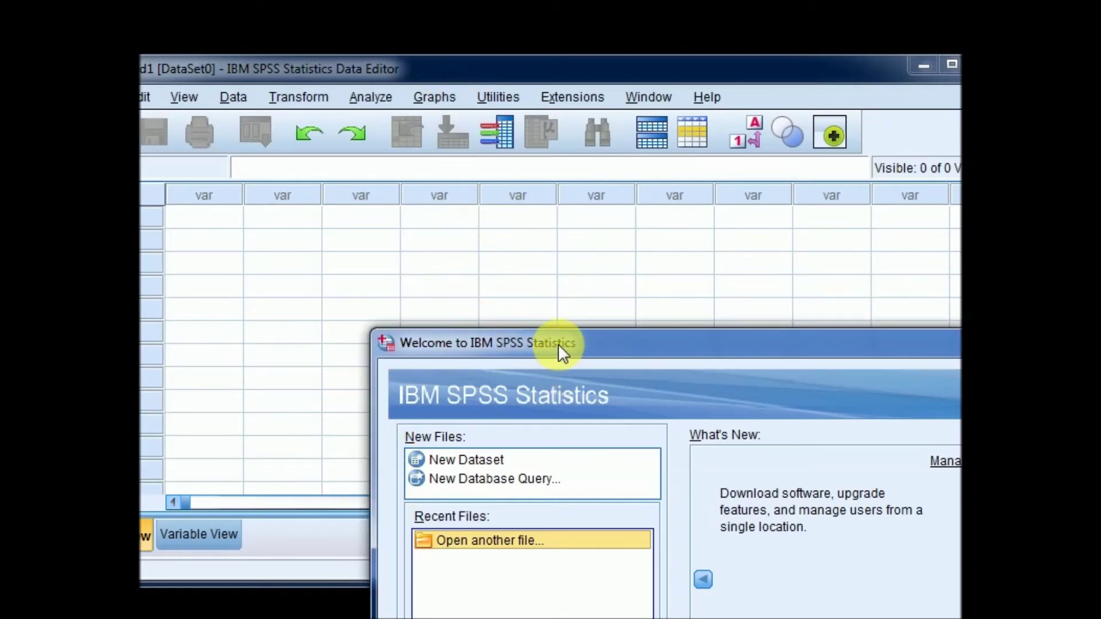
left_click_drag(559, 343, 644, 603)
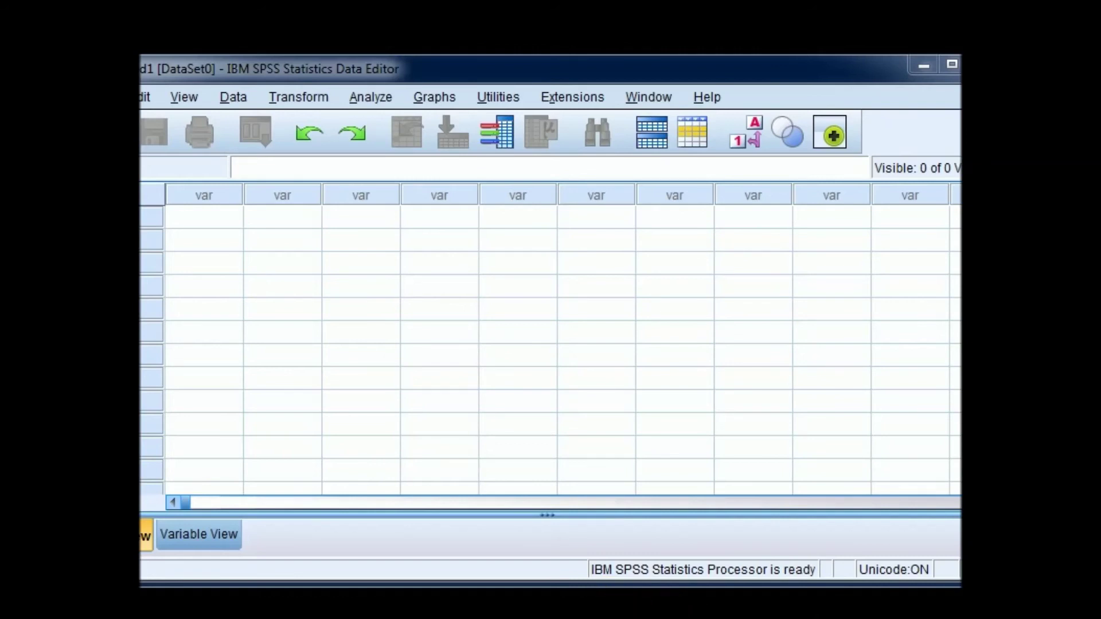
left_click_drag(316, 615, 316, 207)
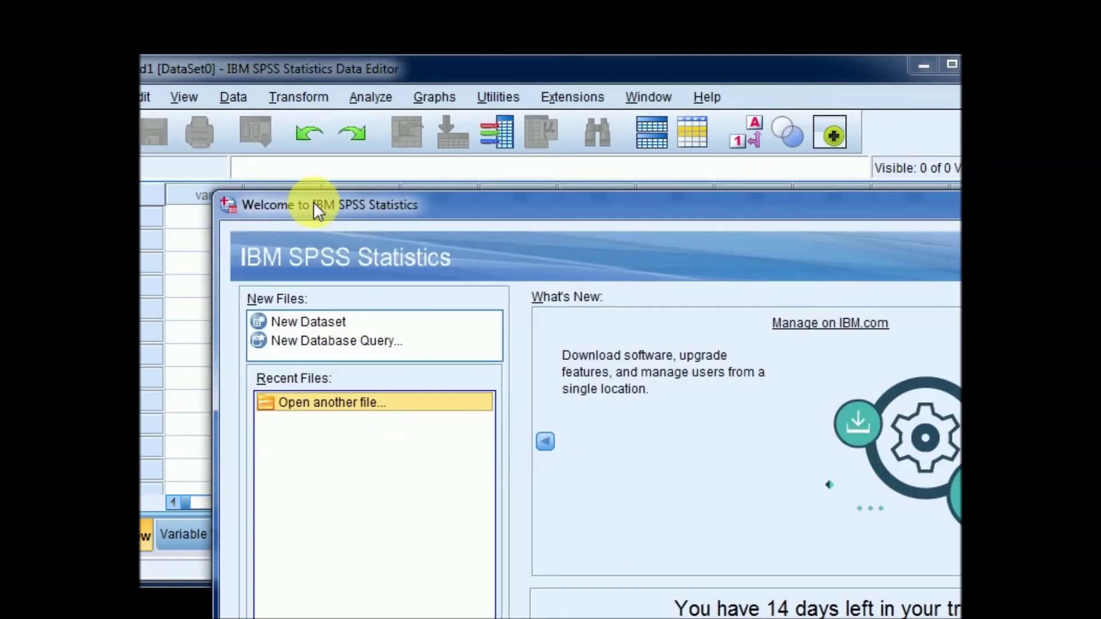
left_click(344, 321)
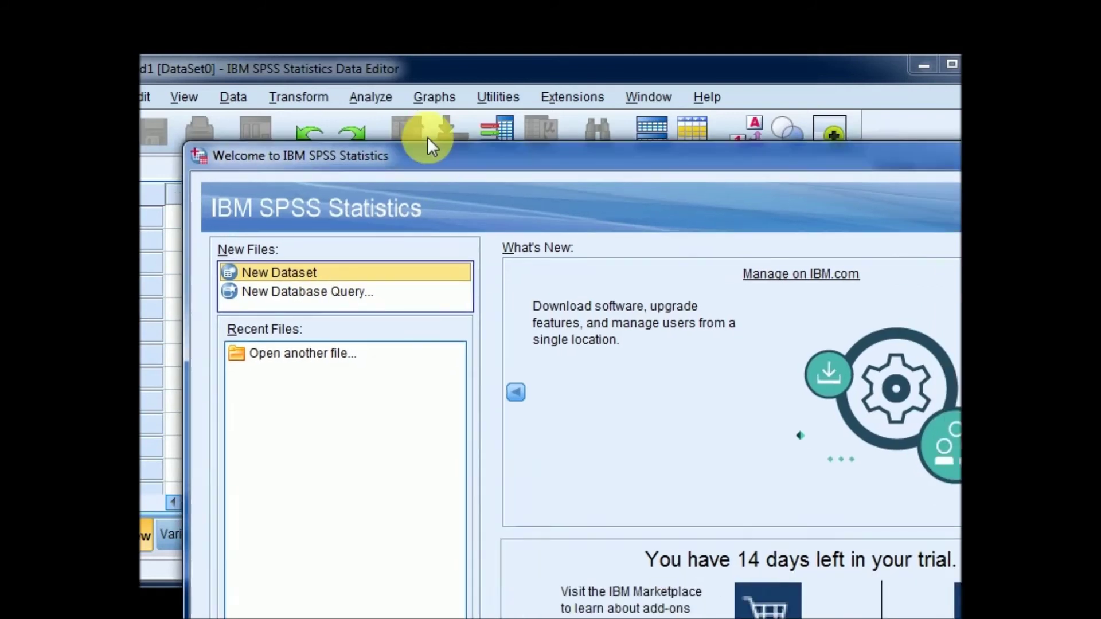
left_click_drag(472, 216, 353, 46)
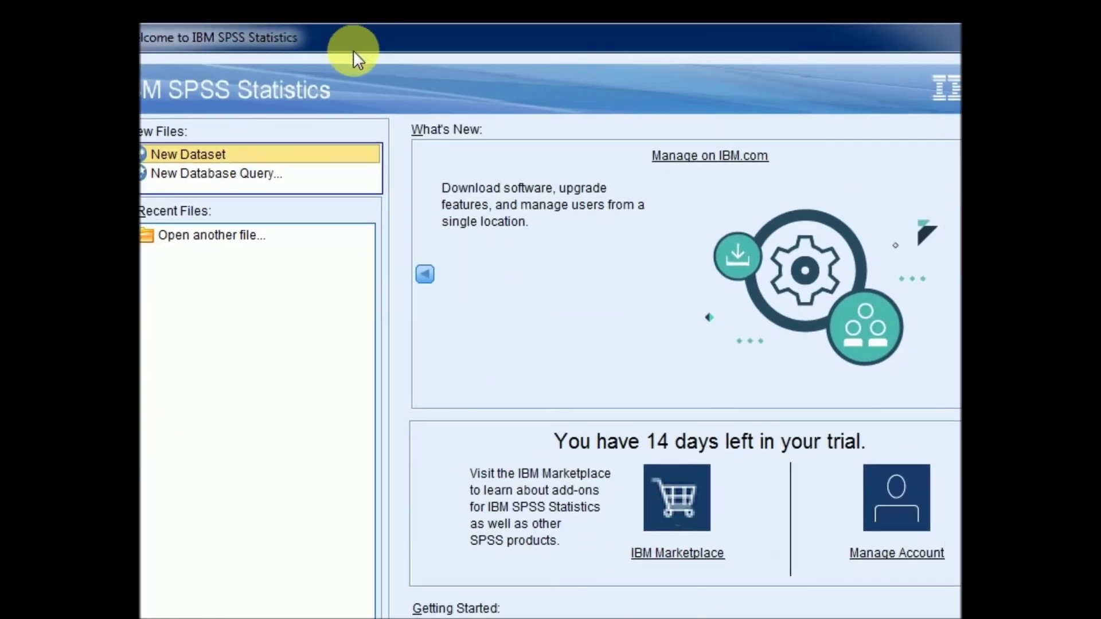
left_click_drag(455, 61, 409, 0)
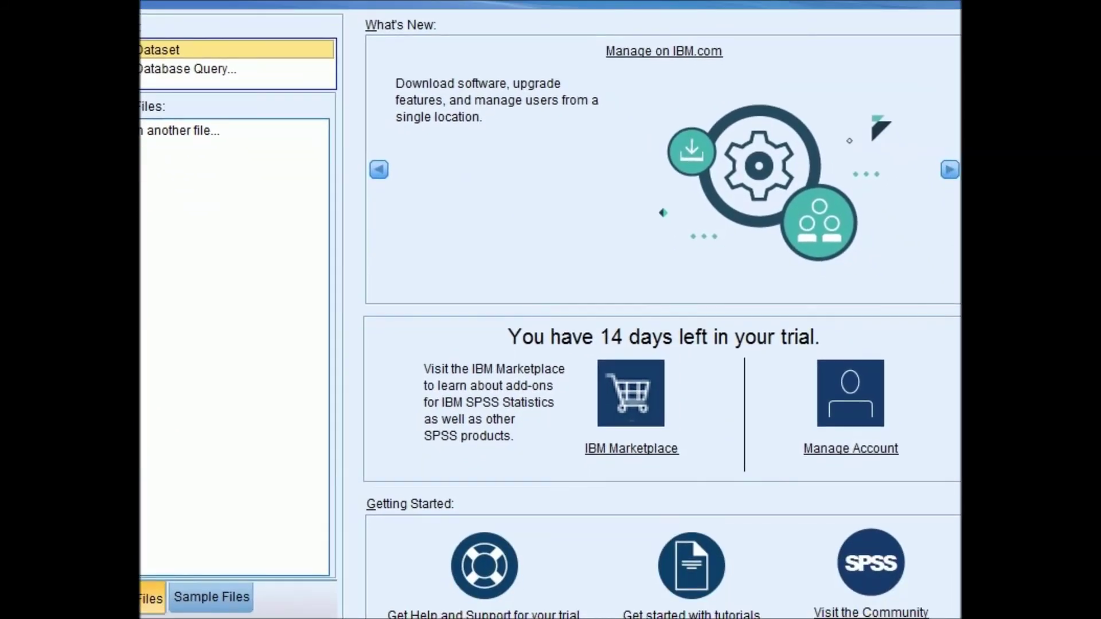
key("Return")
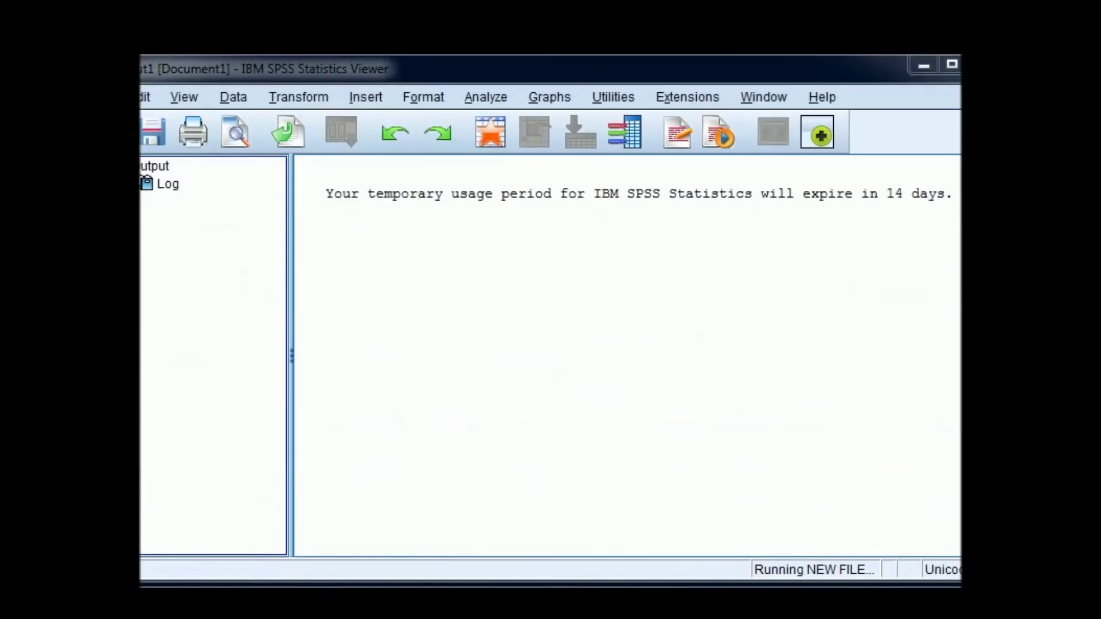